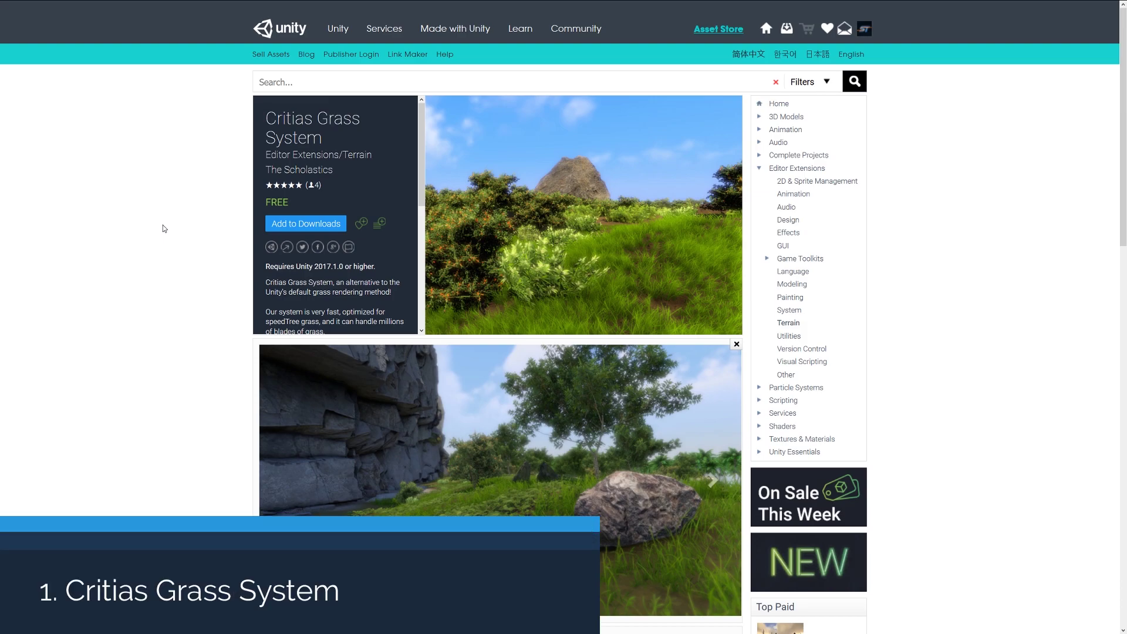
pyautogui.scroll(-3, 163, 228)
pyautogui.scroll(-2, 156, 254)
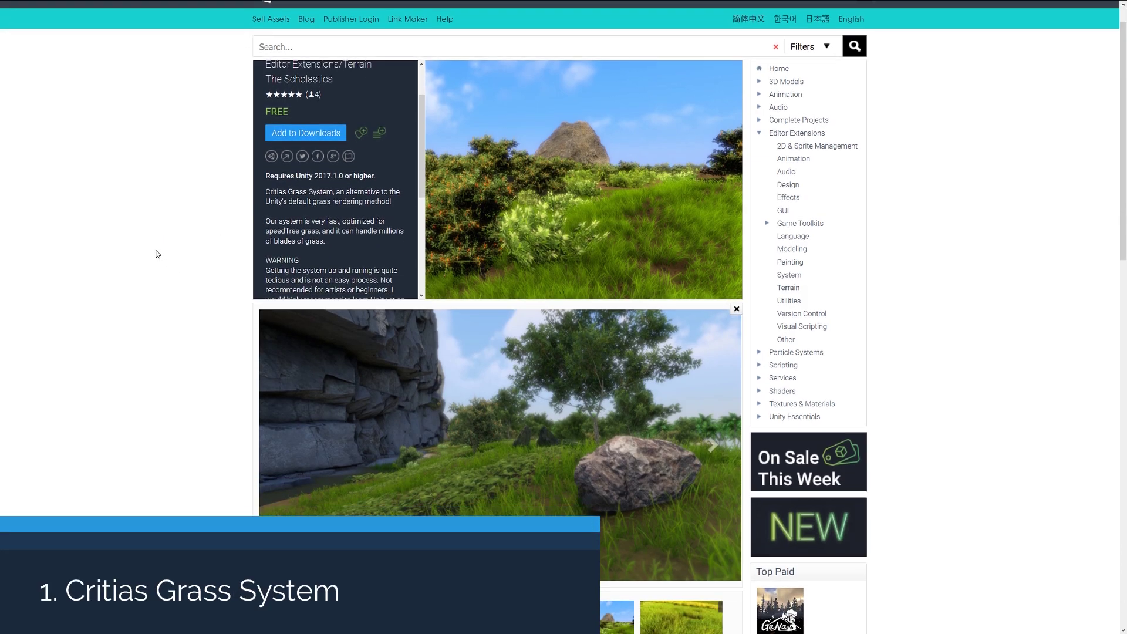
pyautogui.scroll(-2, 156, 254)
pyautogui.scroll(-2, 225, 343)
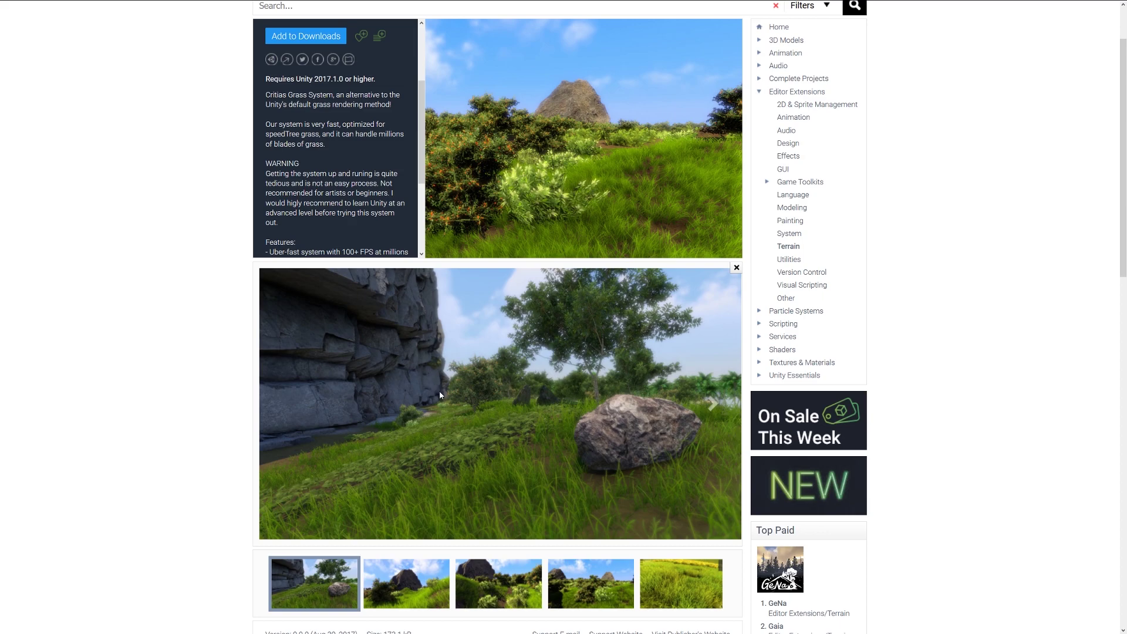
pyautogui.scroll(-3, 336, 176)
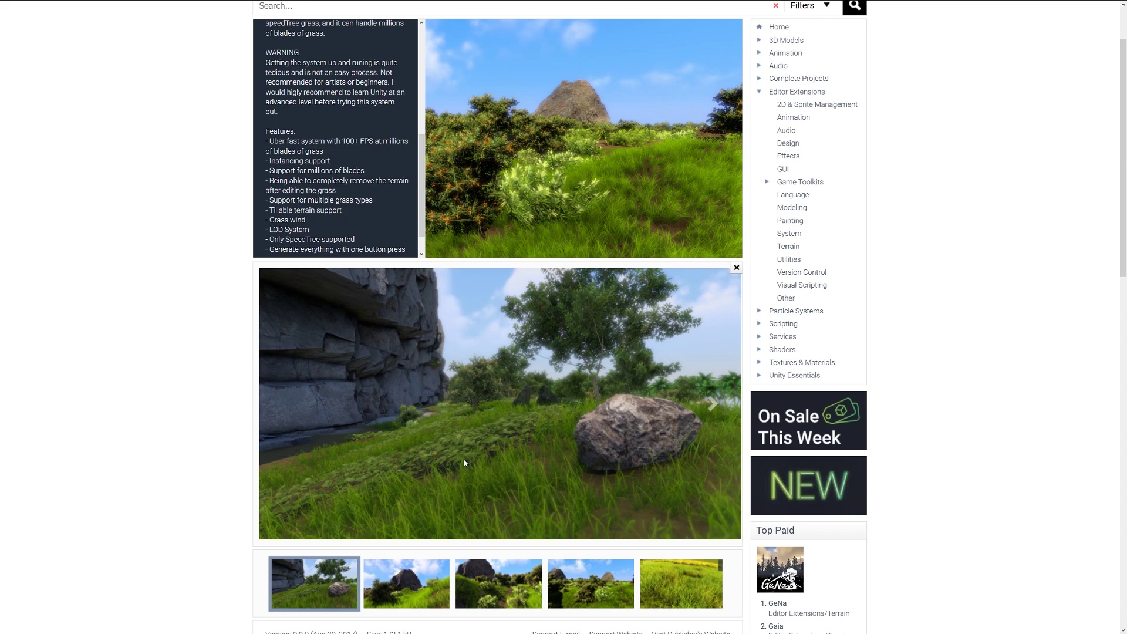
# Enlarge the third Critias Grass System screenshot.
pyautogui.click(497, 577)
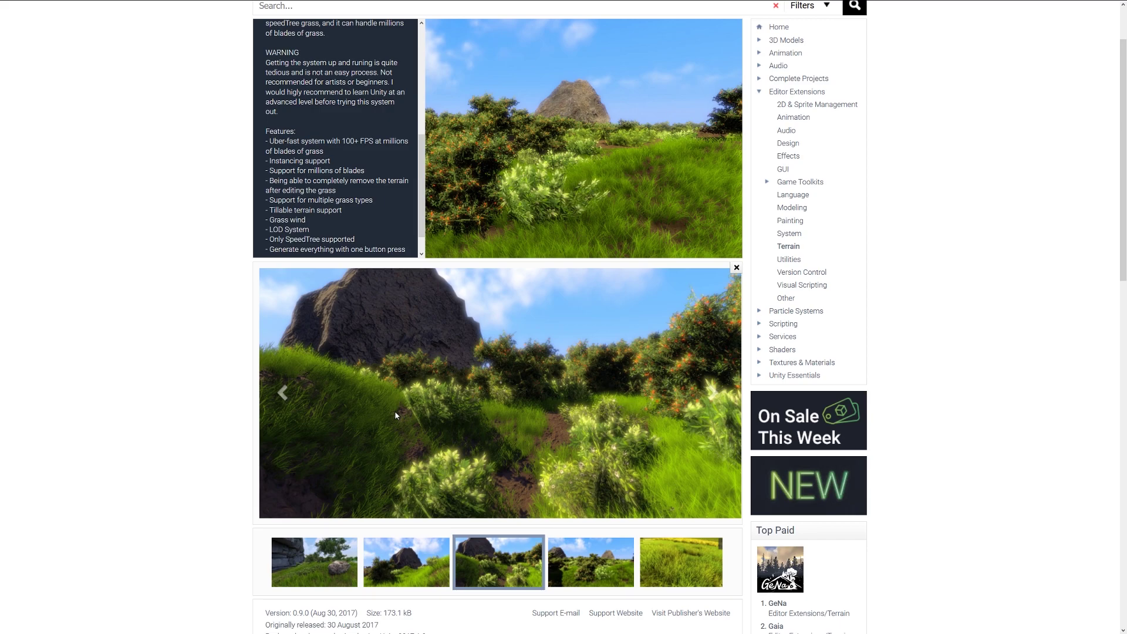
pyautogui.scroll(5, 334, 132)
pyautogui.scroll(3, 196, 353)
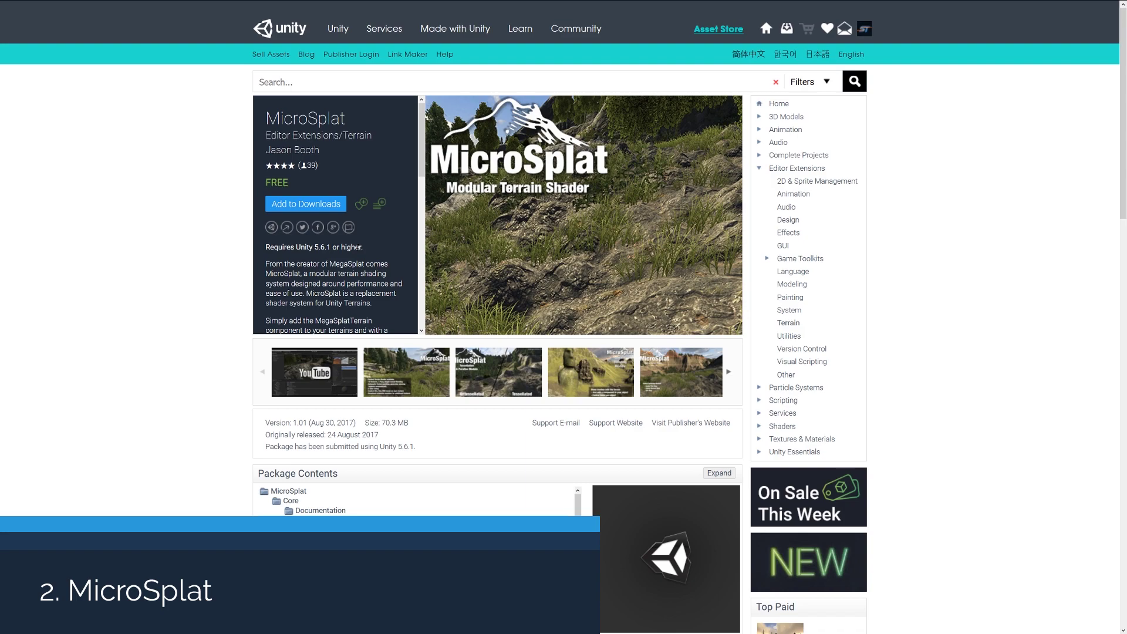
# Play the MicroSplat preview video from its YouTube thumbnail.
pyautogui.click(341, 372)
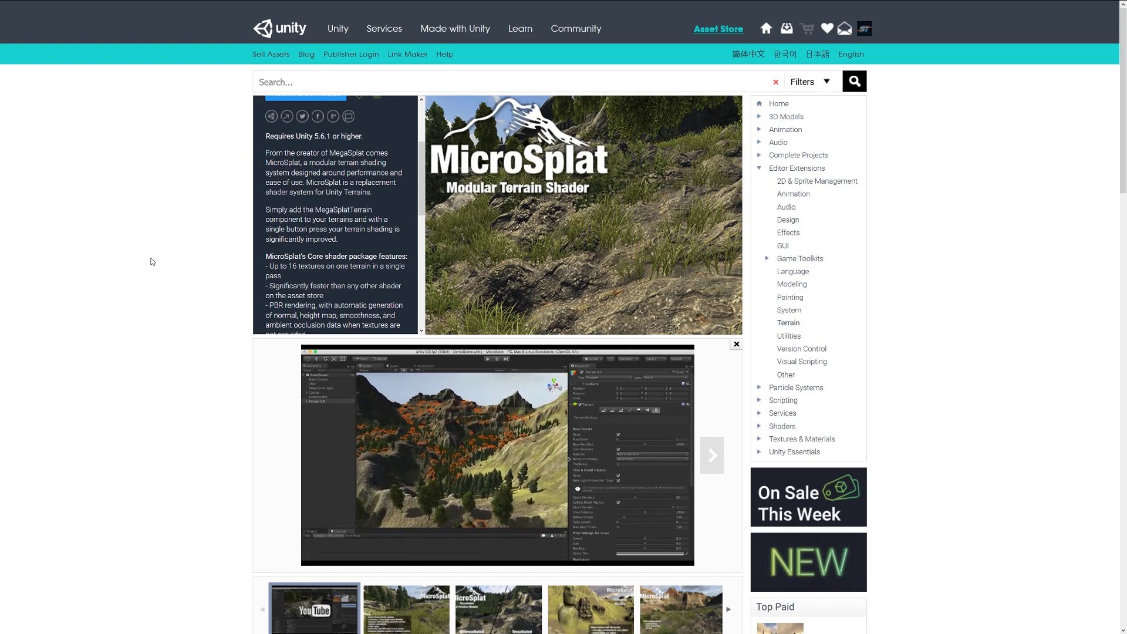
pyautogui.scroll(-3, 265, 260)
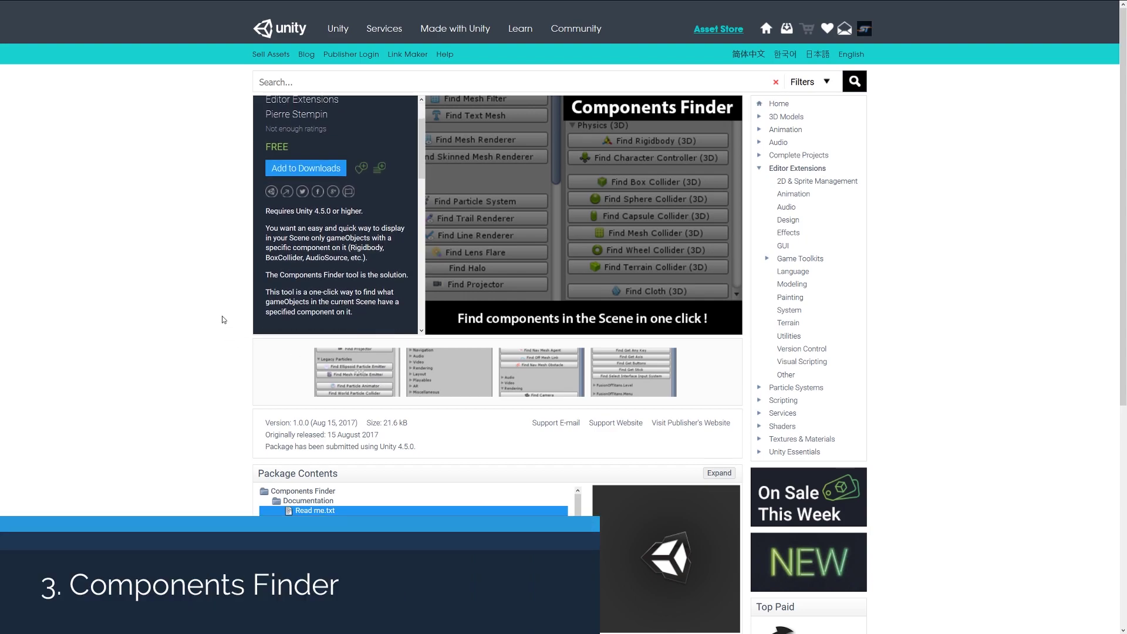
# Enlarge a Components Finder screenshot in the image viewer.
pyautogui.click(375, 379)
pyautogui.scroll(2, 332, 255)
pyautogui.scroll(-3, 331, 256)
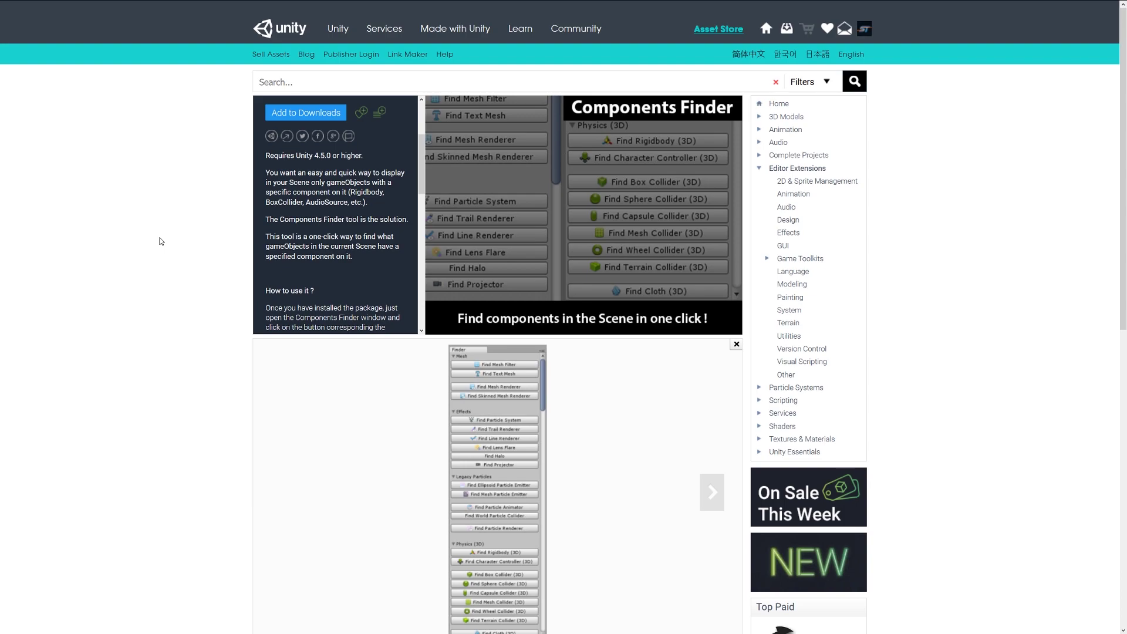
pyautogui.scroll(-2, 312, 272)
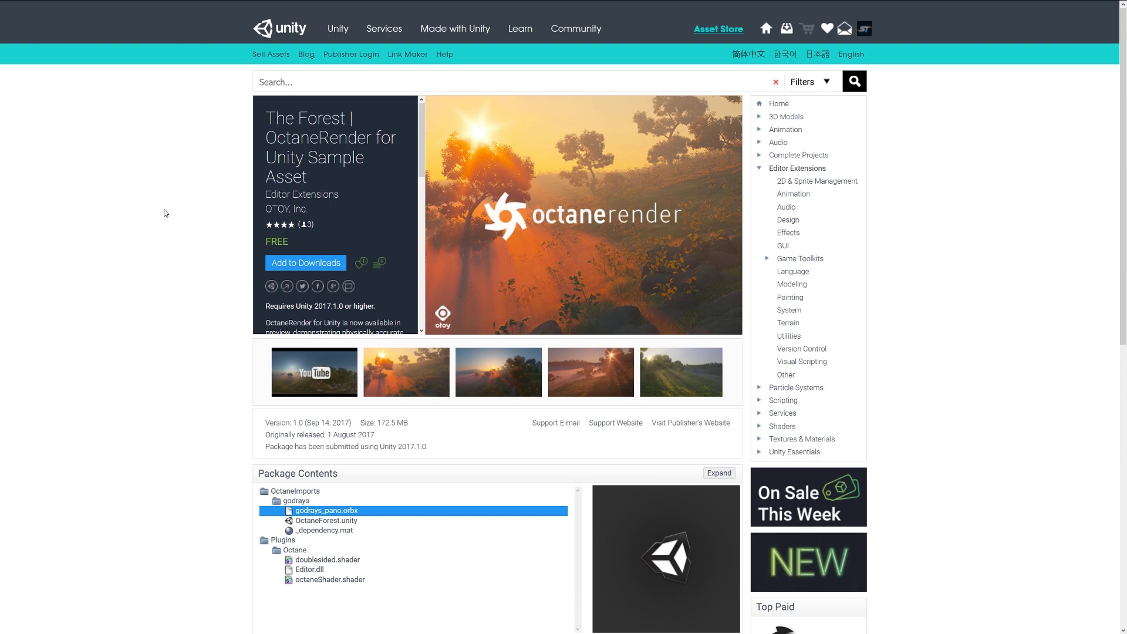
pyautogui.scroll(-3, 394, 330)
pyautogui.scroll(-3, 393, 330)
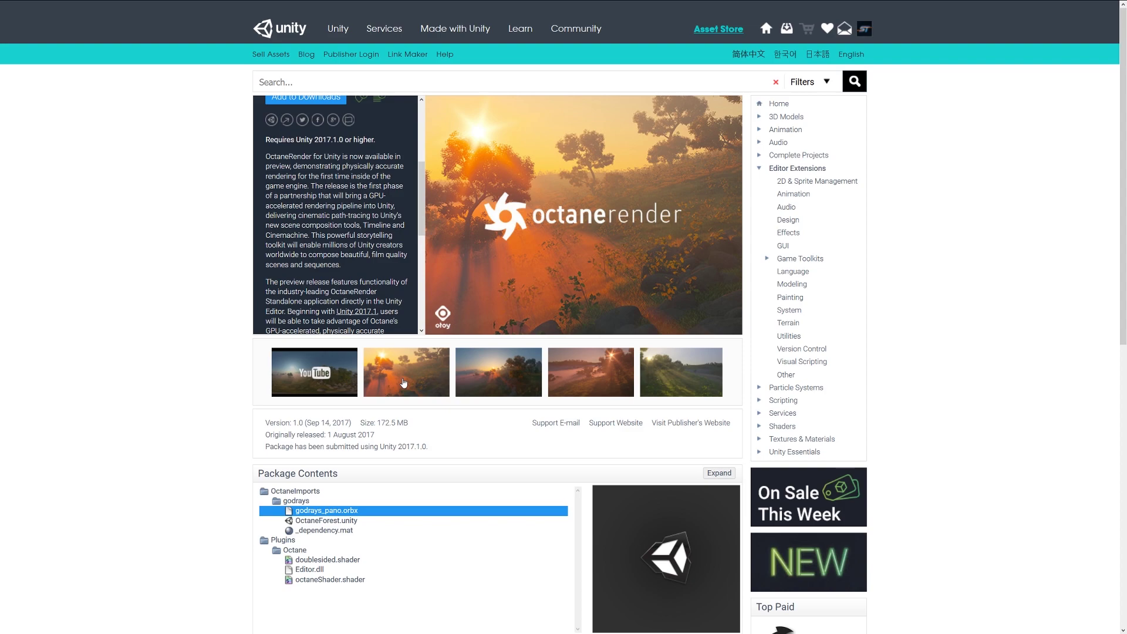
# Enlarge the second forest render screenshot of The Forest sample asset.
pyautogui.click(403, 383)
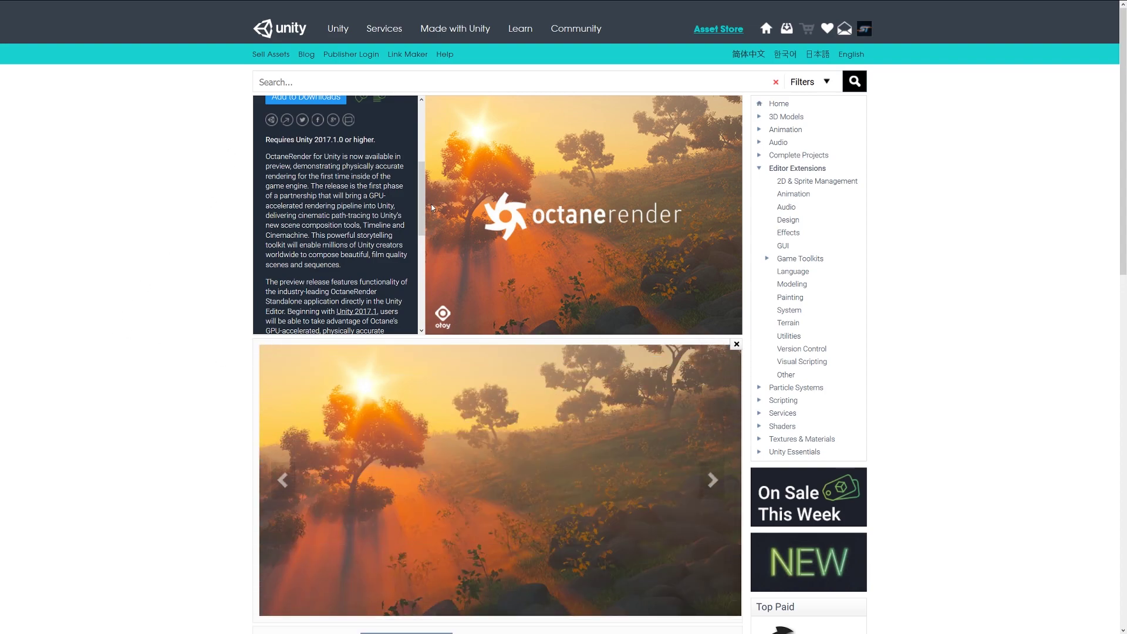
pyautogui.scroll(5, 336, 212)
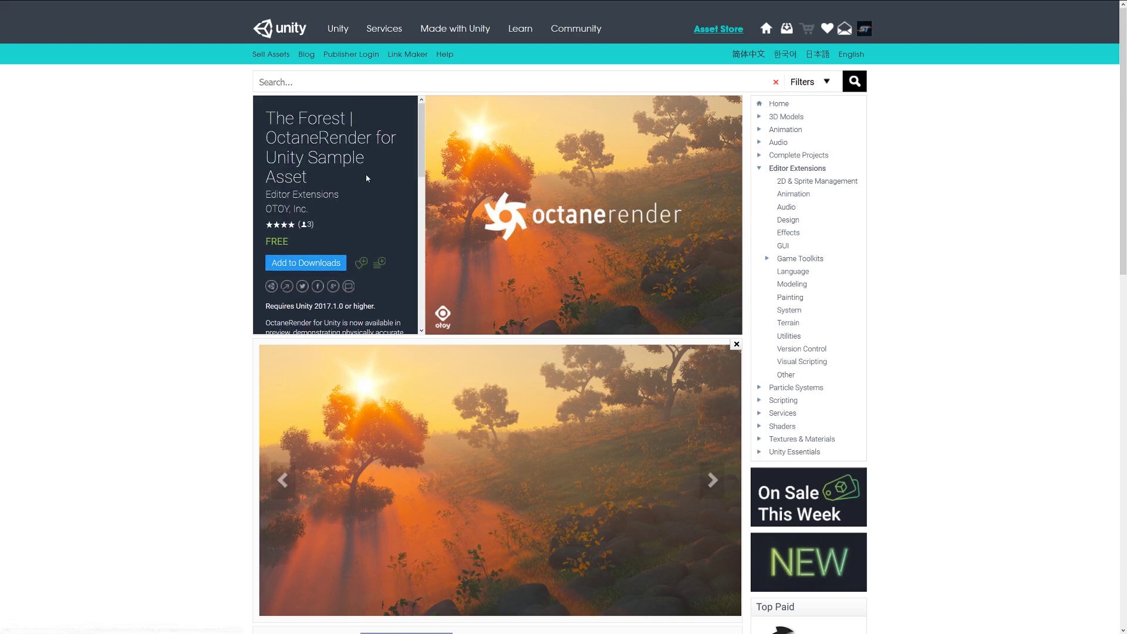
pyautogui.scroll(-3, 497, 283)
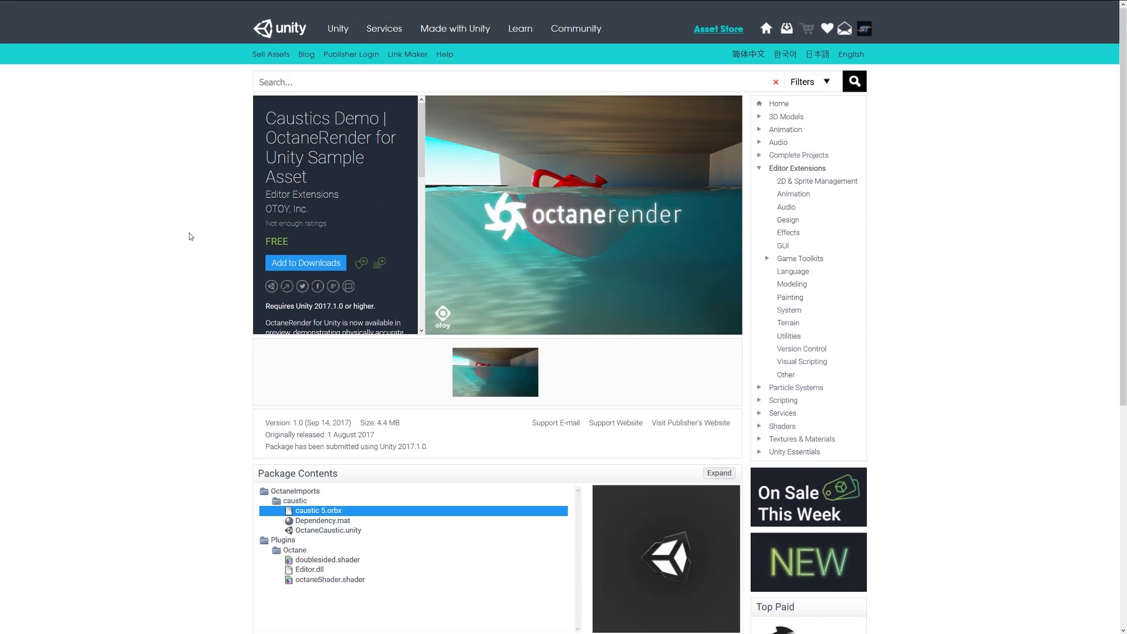
# Enlarge the single Caustics Demo screenshot in the image viewer.
pyautogui.click(495, 371)
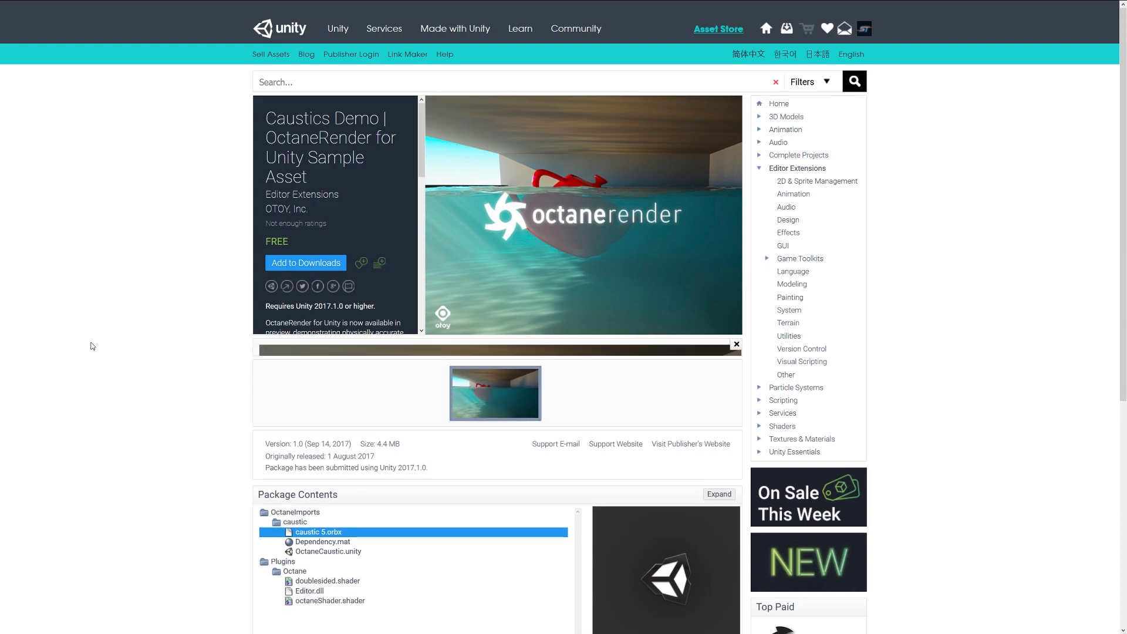
pyautogui.scroll(-1, 89, 330)
pyautogui.scroll(-1, 129, 361)
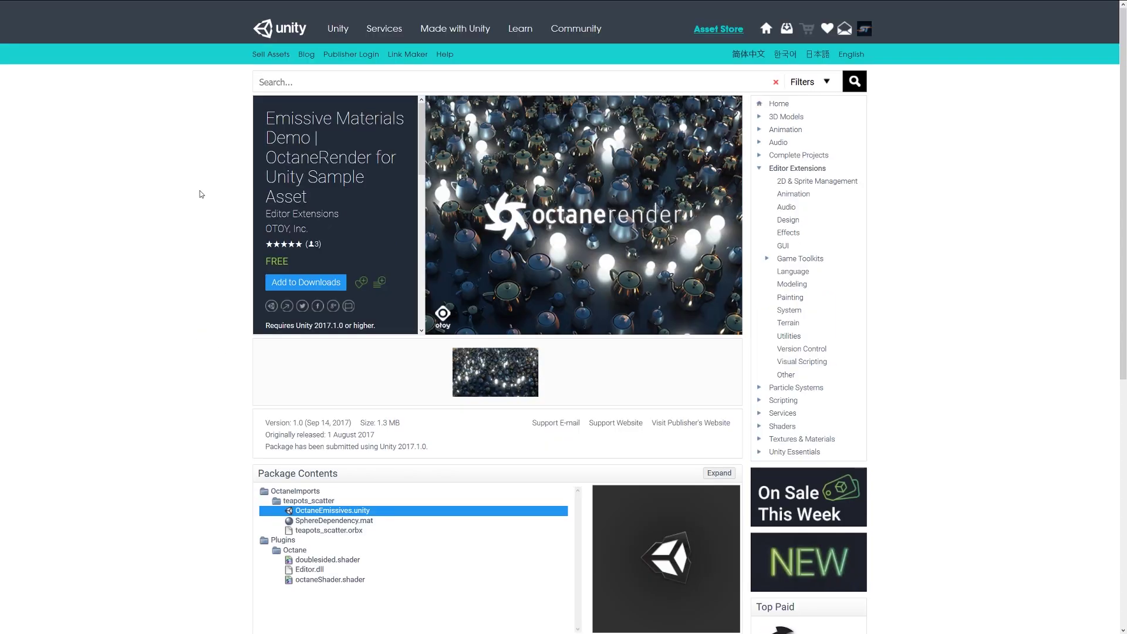
# Enlarge the emissive teapots screenshot of the Emissive Materials Demo.
pyautogui.click(496, 369)
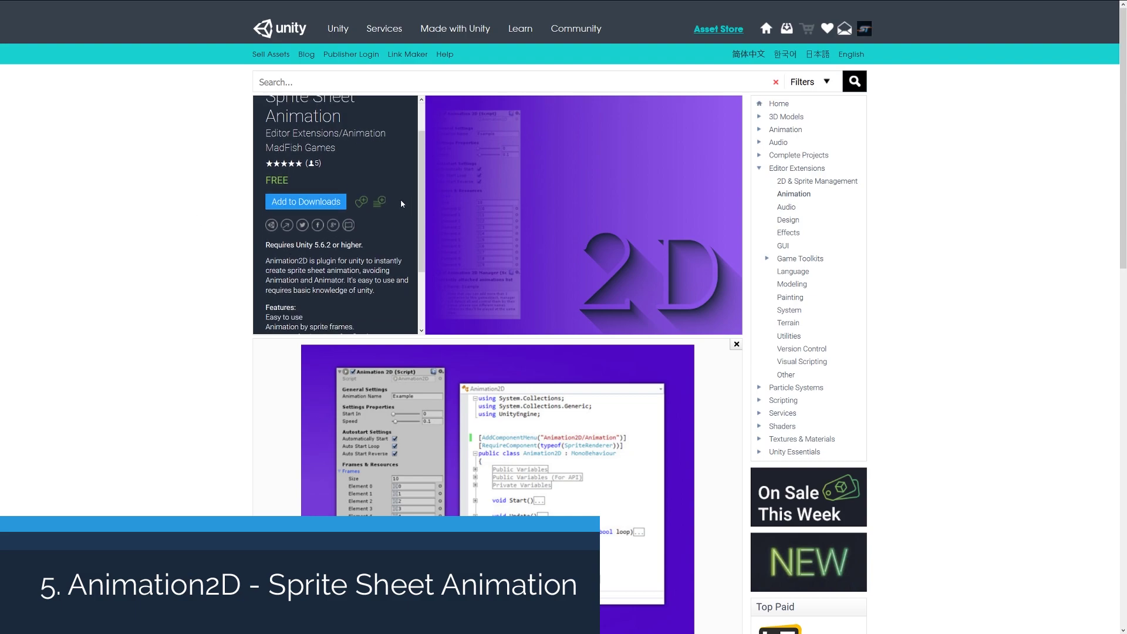
pyautogui.scroll(-2, 401, 199)
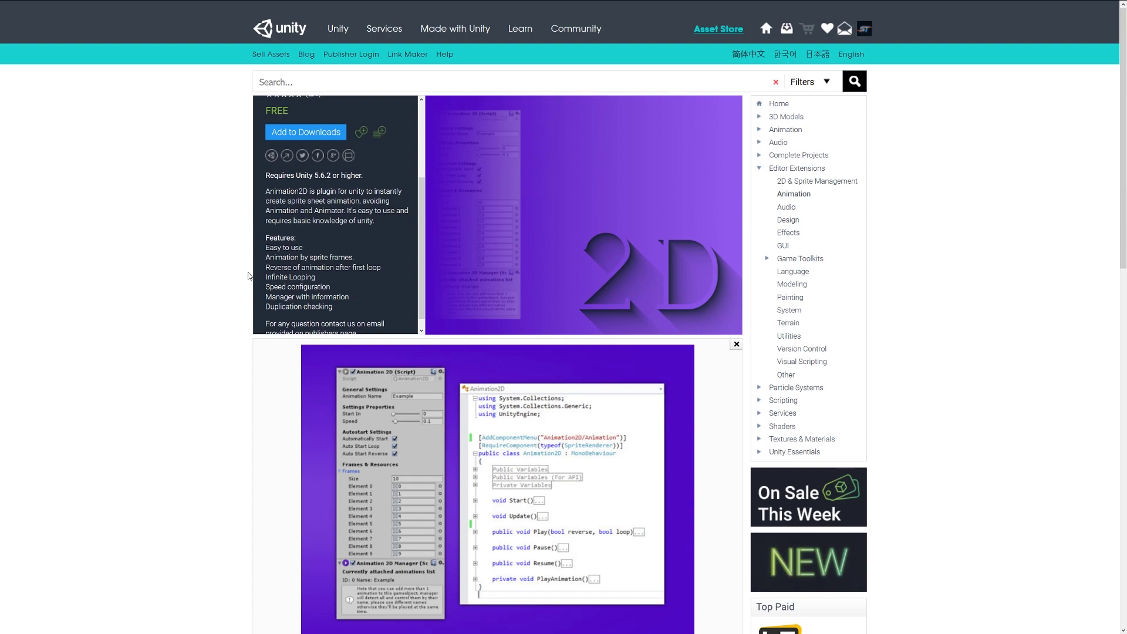
pyautogui.scroll(-1, 393, 268)
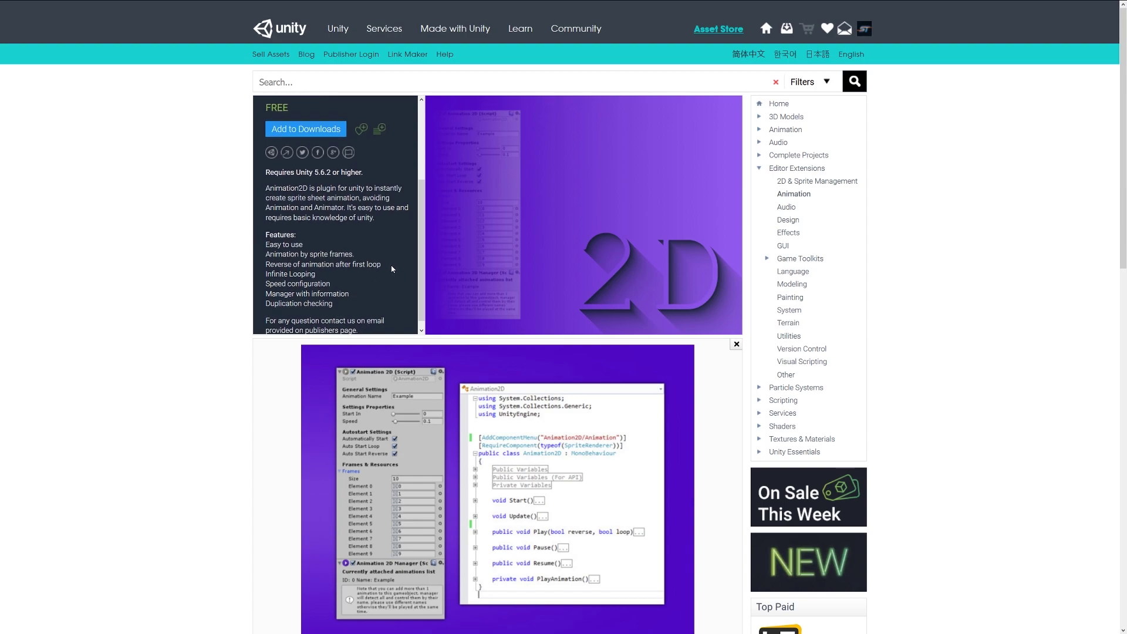
pyautogui.scroll(-1, 393, 269)
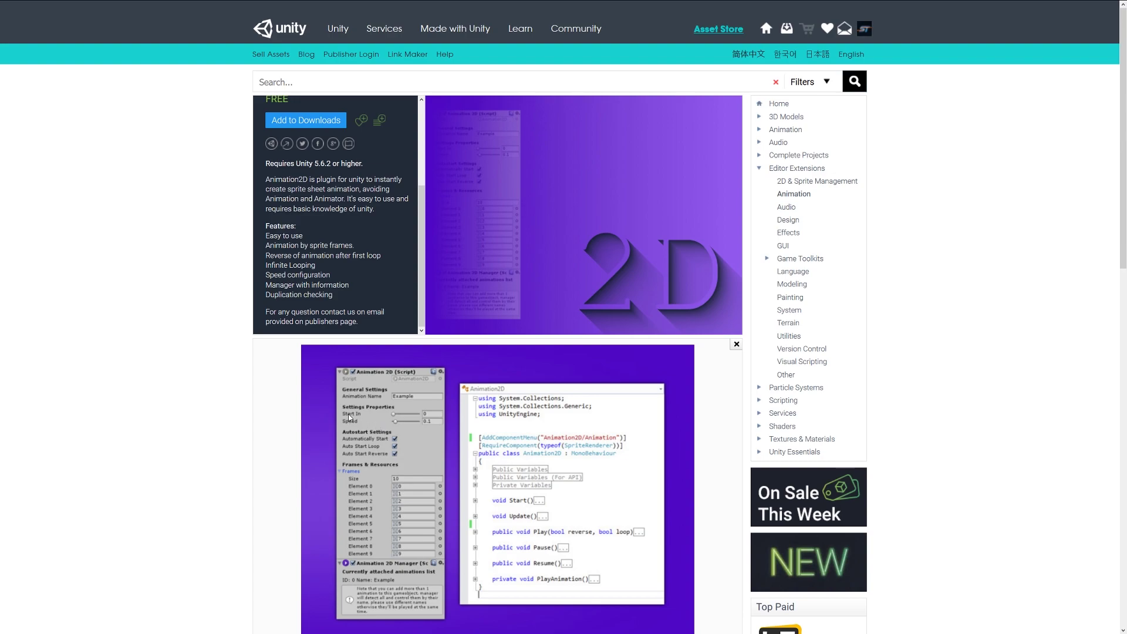
pyautogui.hotkey('alt', 'Left')
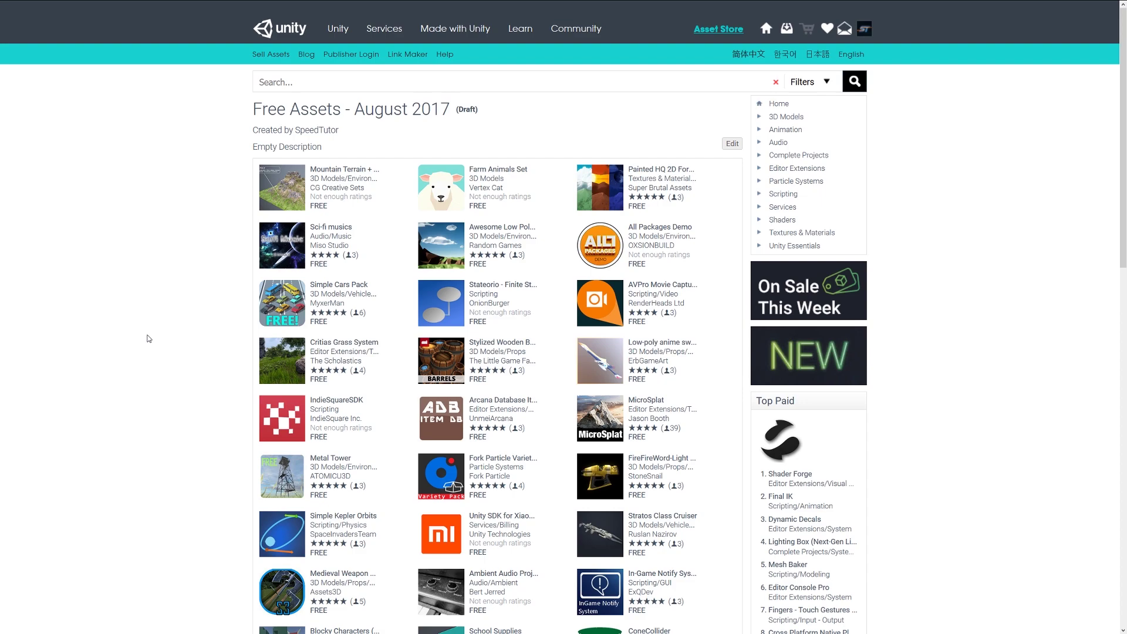